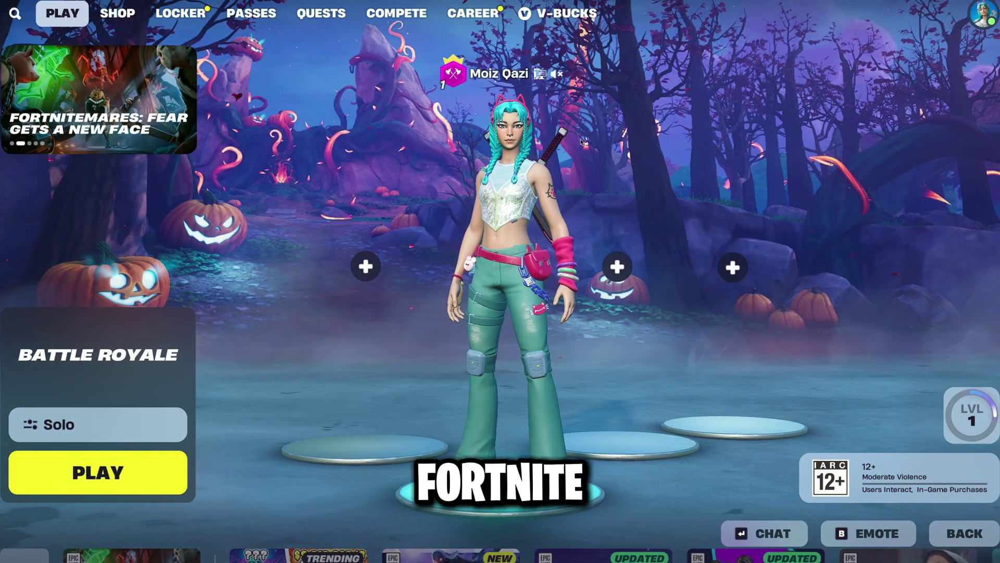
# Step: Change Fortnite's resolution from 2560 x 1440 to 1920 x 1080, keeping Fullscreen window mode
pyautogui.press('Escape')
pyautogui.click(722, 409)
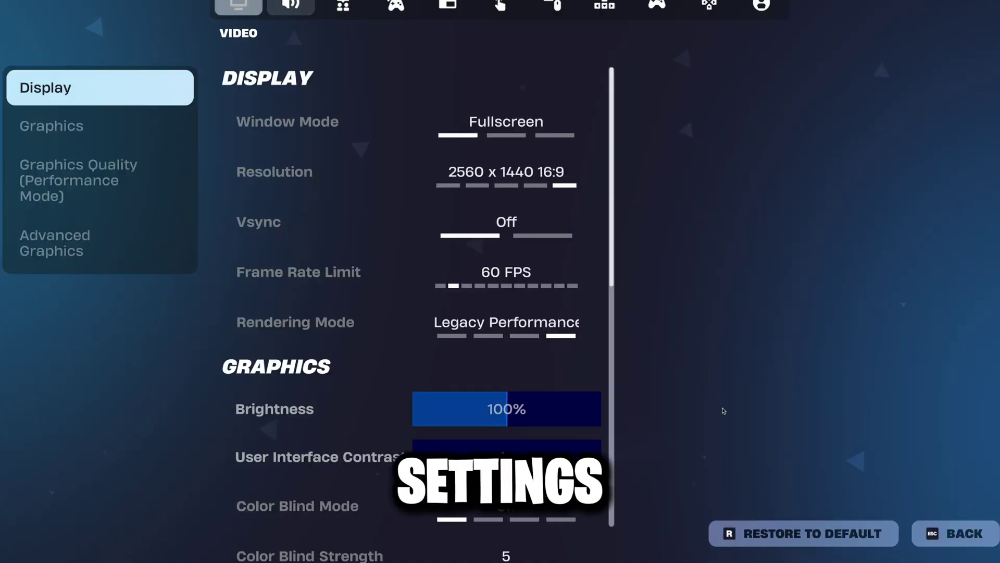
pyautogui.moveTo(411, 112)
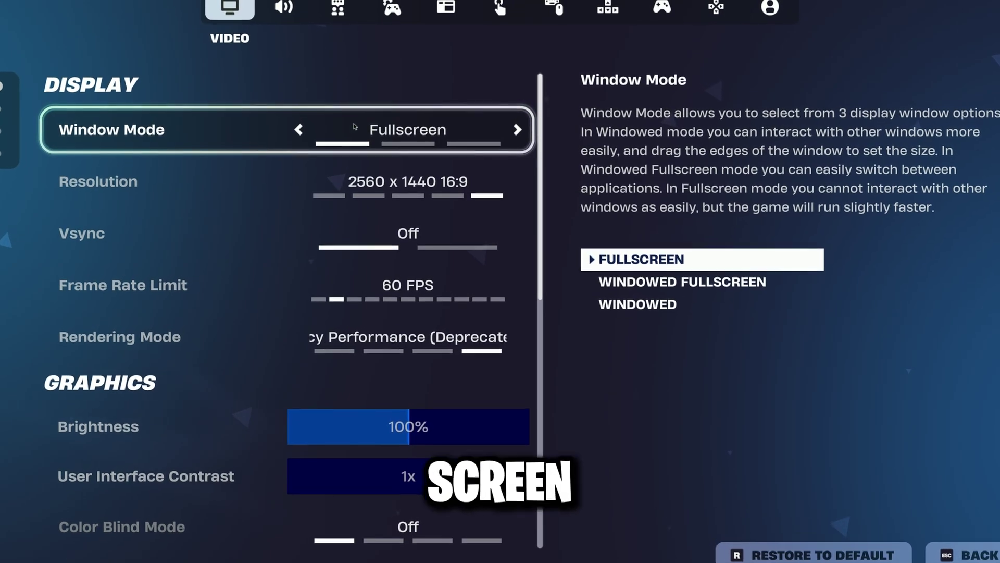
pyautogui.press('Left')
pyautogui.press('Right')
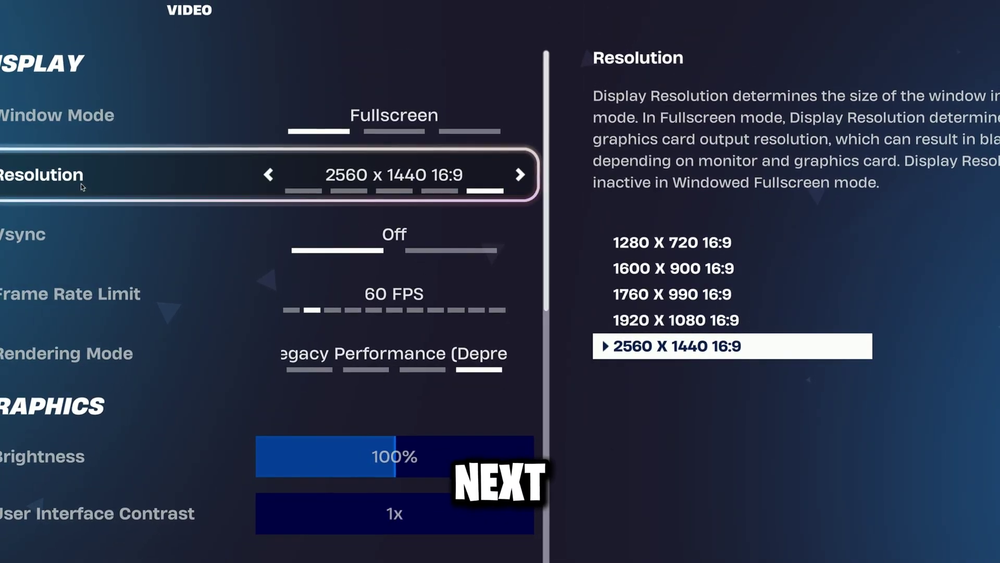
pyautogui.click(270, 176)
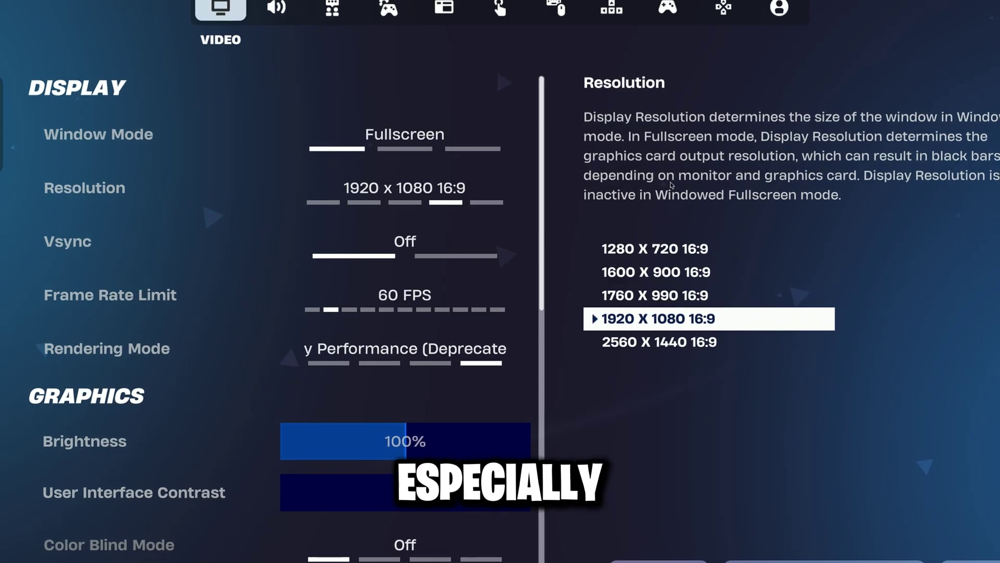
pyautogui.scroll(-3, 398, 198)
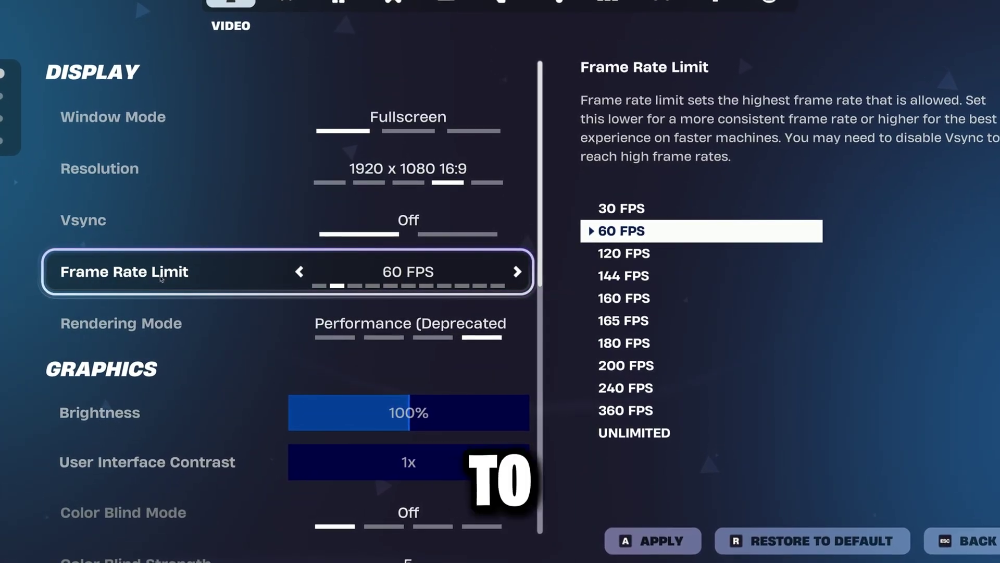
# Step: Raise the Frame Rate Limit step by step to 165 FPS
pyautogui.click(517, 272)
pyautogui.click(518, 272)
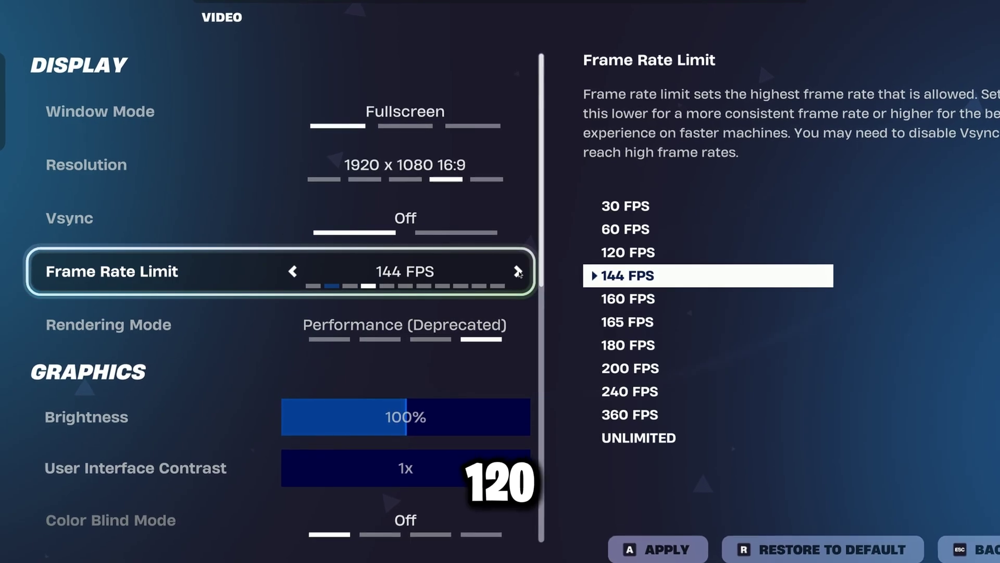
pyautogui.click(518, 272)
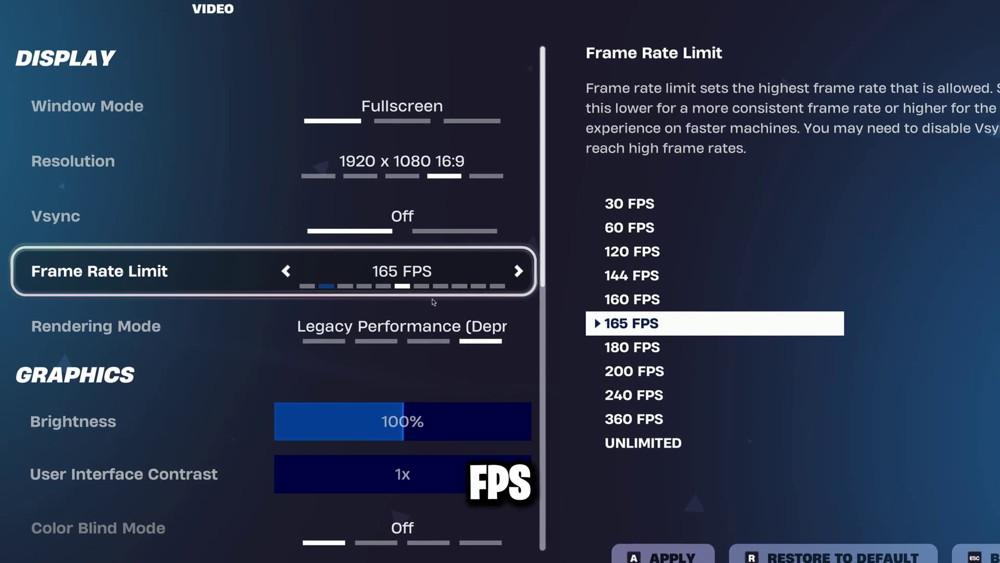
pyautogui.click(519, 271)
pyautogui.click(519, 271)
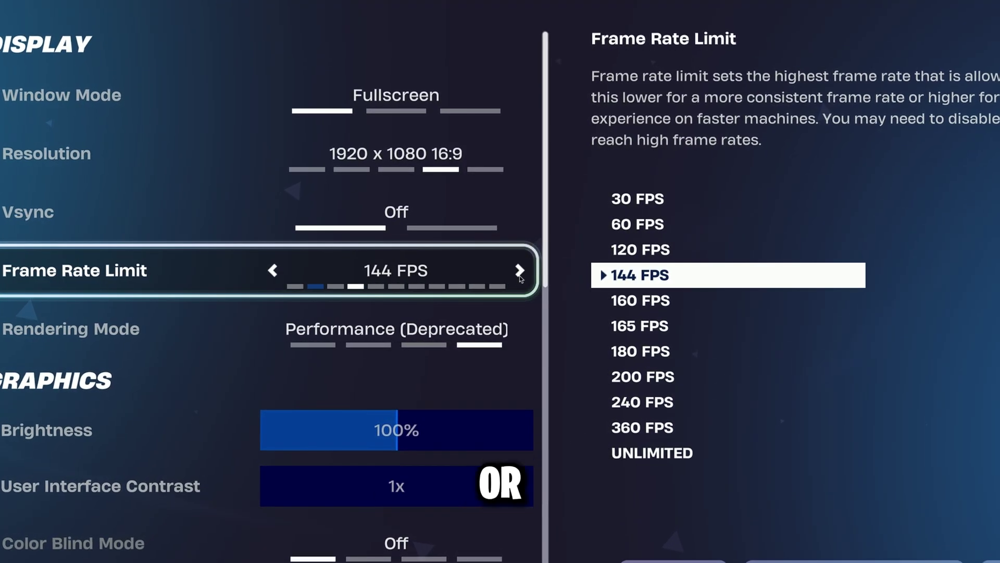
pyautogui.click(520, 271)
pyautogui.click(520, 271)
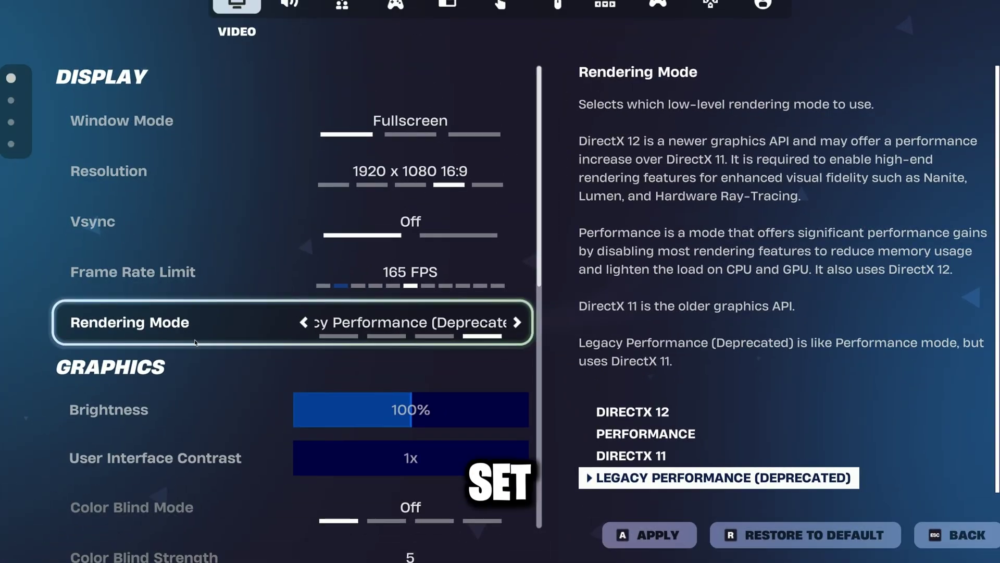
# Step: Switch Rendering Mode from Legacy Performance to Performance
pyautogui.click(300, 323)
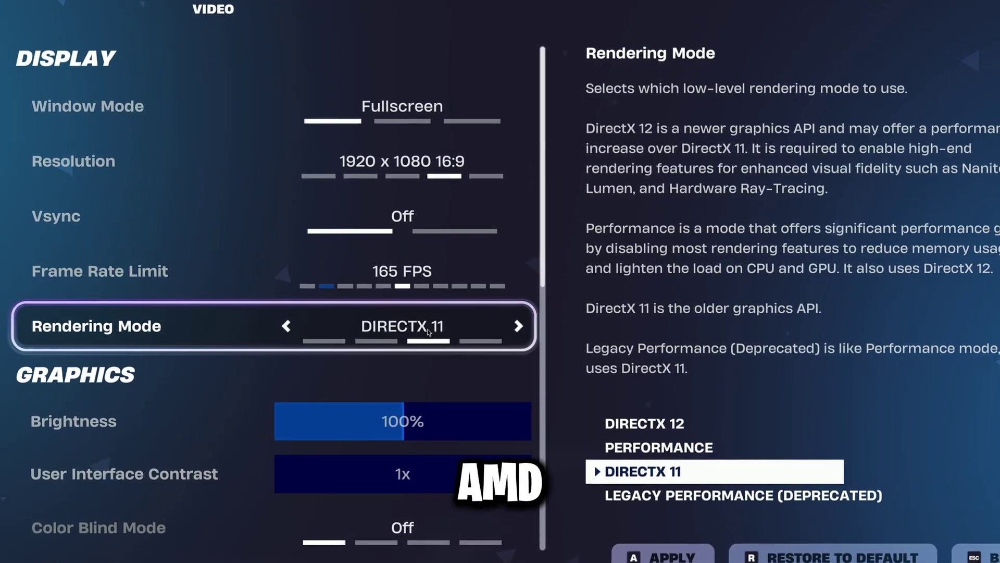
pyautogui.click(396, 332)
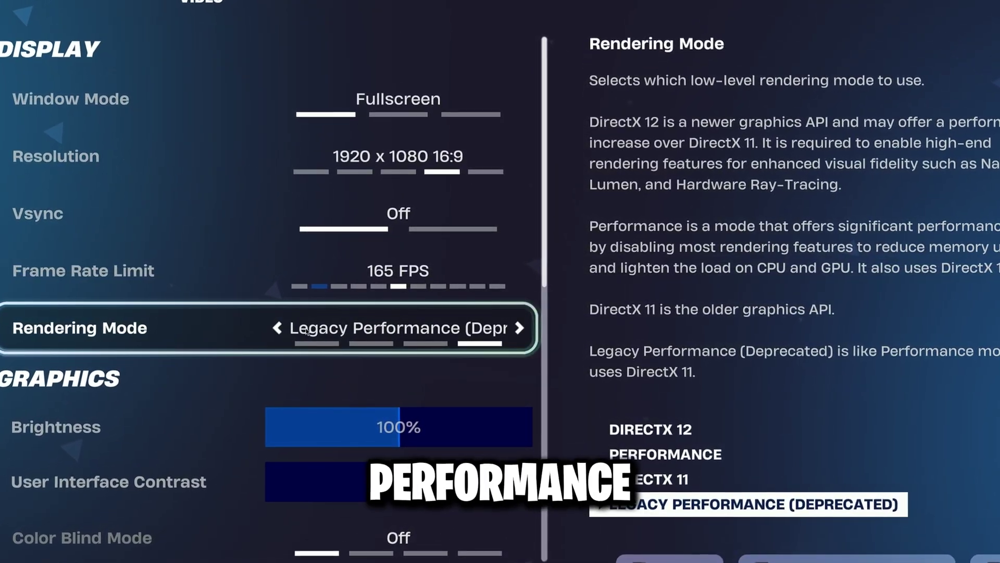
pyautogui.click(369, 344)
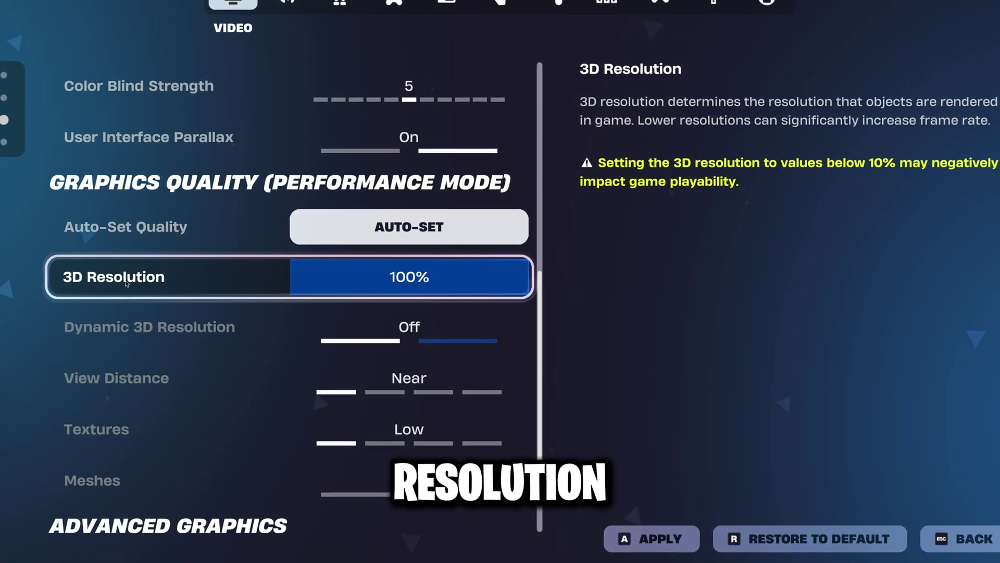
# Step: Lower the 3D Resolution slider to about half and keep View Distance at Near
pyautogui.moveTo(520, 284); pyautogui.dragTo(405, 292)
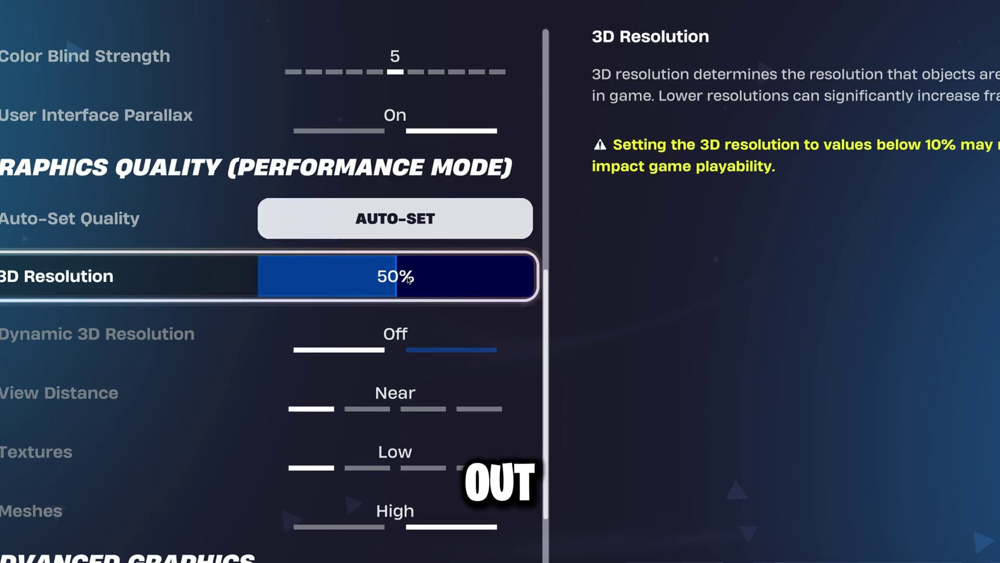
pyautogui.scroll(-2, 430, 288)
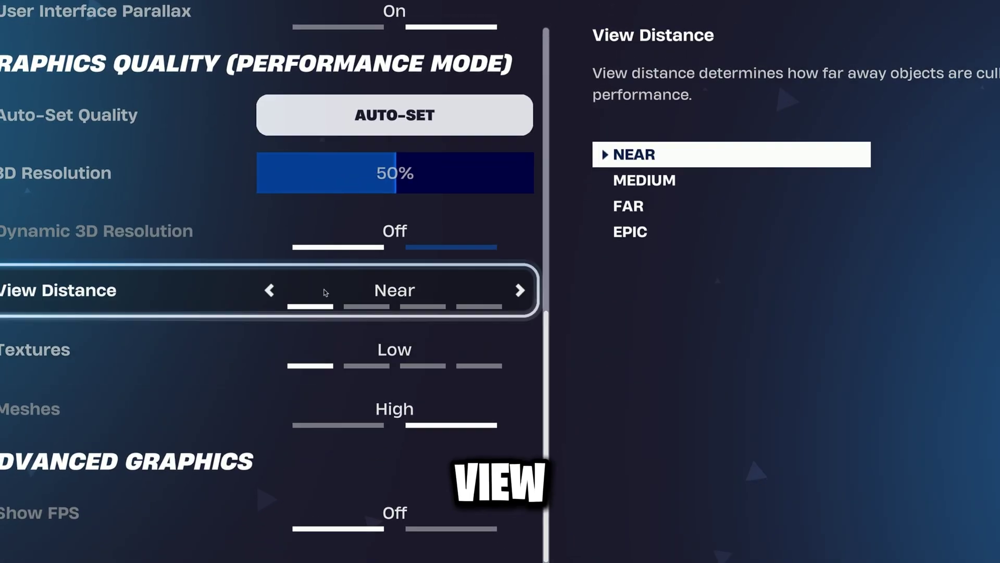
pyautogui.click(274, 296)
pyautogui.click(274, 295)
pyautogui.click(273, 296)
pyautogui.click(273, 296)
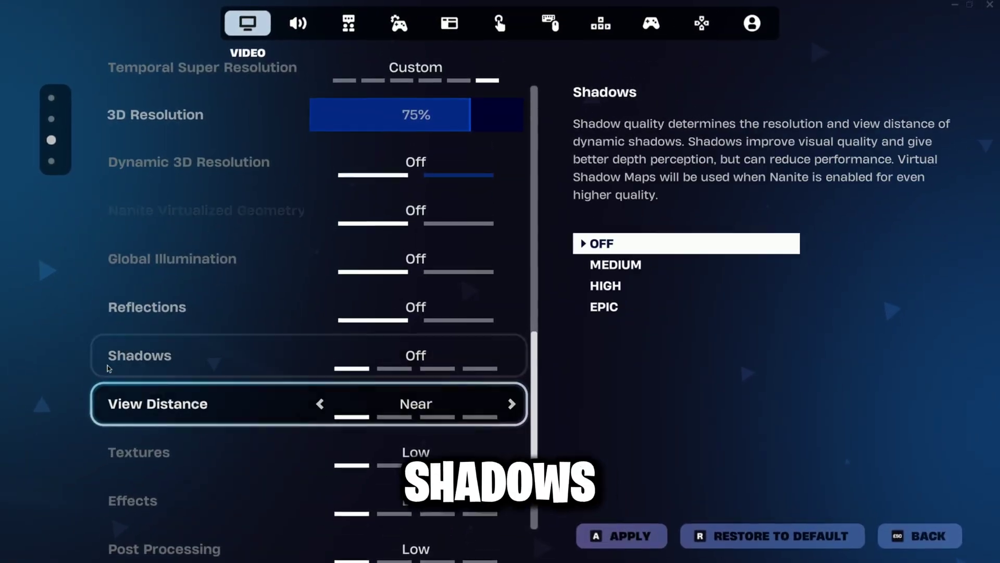
# Step: Leave Shadows Off, then apply and keep the new video settings
pyautogui.click(316, 360)
pyautogui.click(317, 360)
pyautogui.click(317, 360)
pyautogui.click(317, 360)
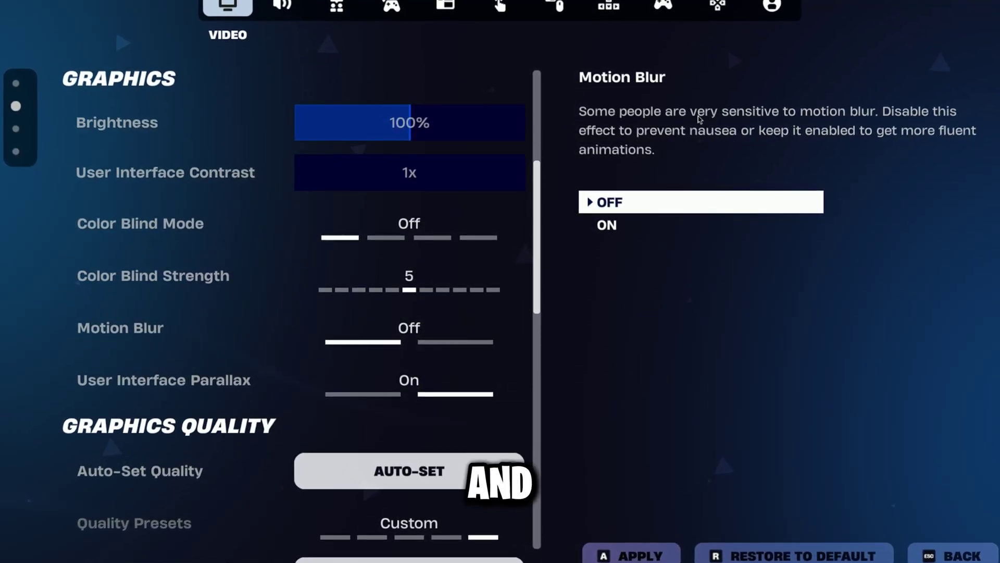
pyautogui.press('Down')
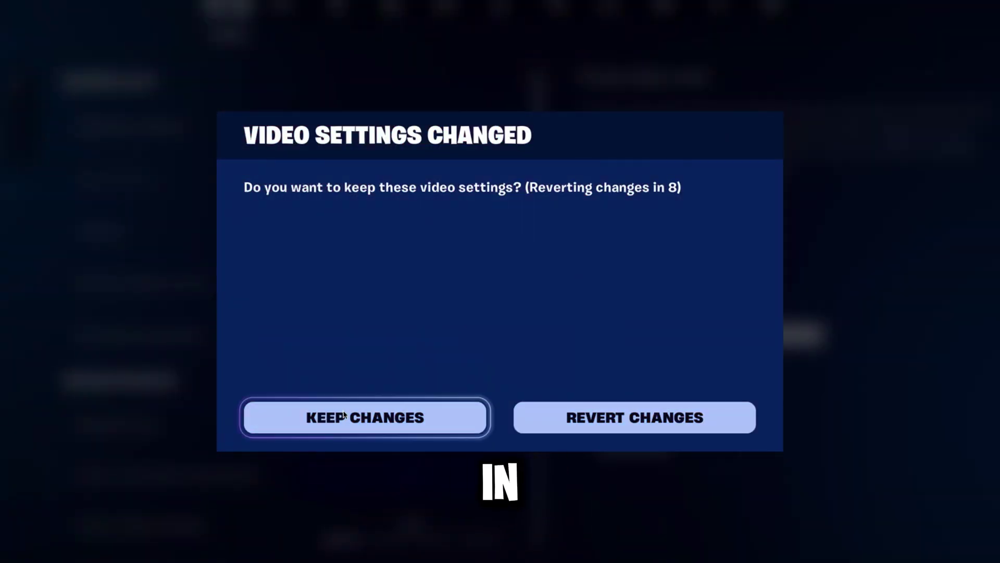
pyautogui.click(360, 422)
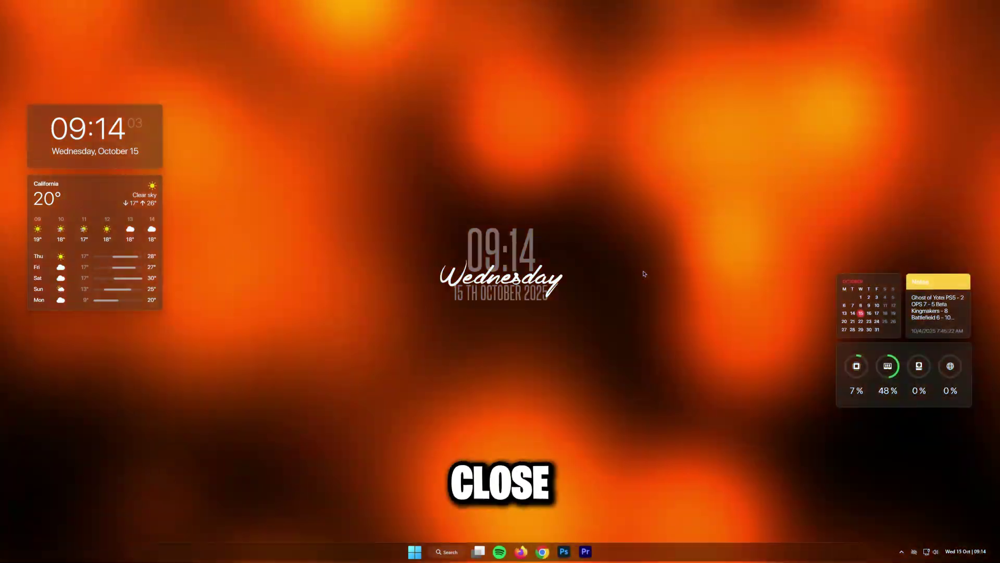
# Step: Go from %localappdata% to the FortniteGame\Saved\Config\WindowsClient folder
pyautogui.press('super+r')
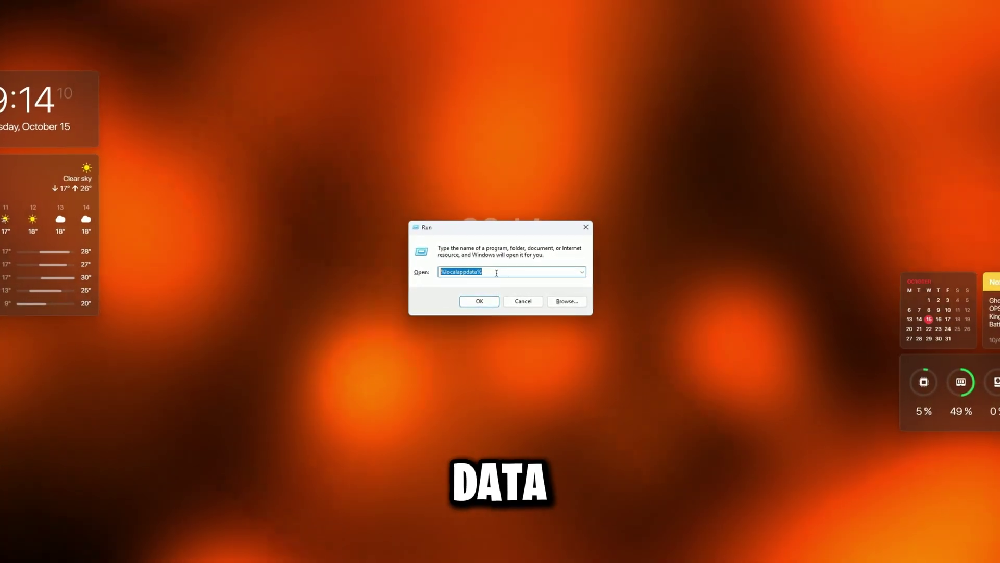
pyautogui.press('Return')
pyautogui.click(383, 239)
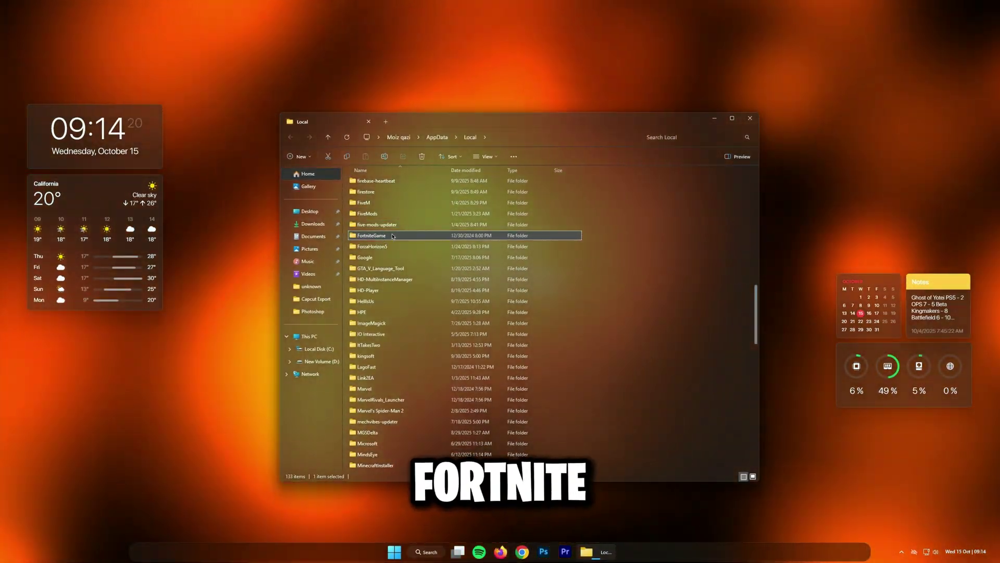
pyautogui.doubleClick(383, 236)
pyautogui.doubleClick(364, 182)
pyautogui.doubleClick(369, 193)
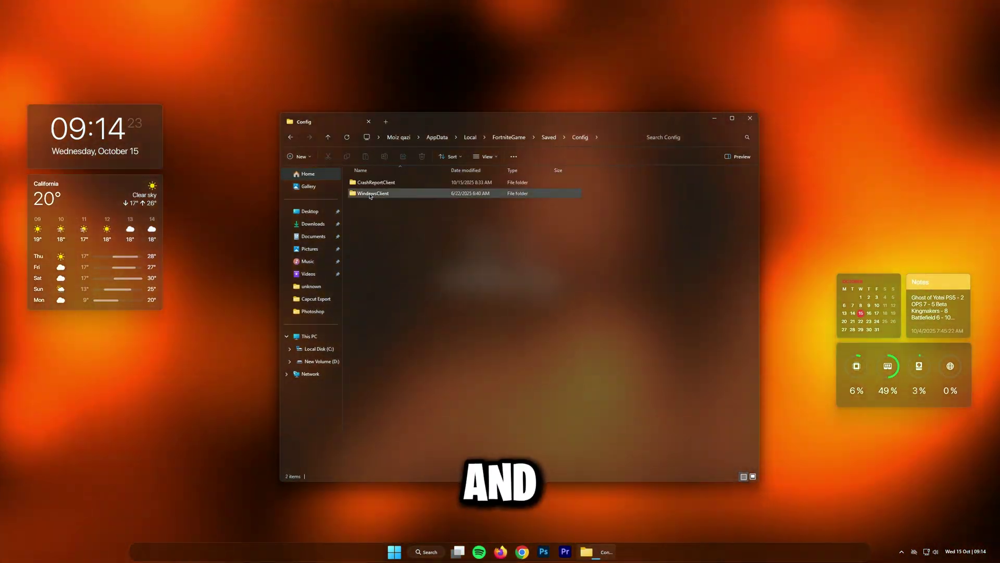
pyautogui.doubleClick(371, 193)
# Step: Open the GameUserSettings file with Notepad
pyautogui.click(377, 195)
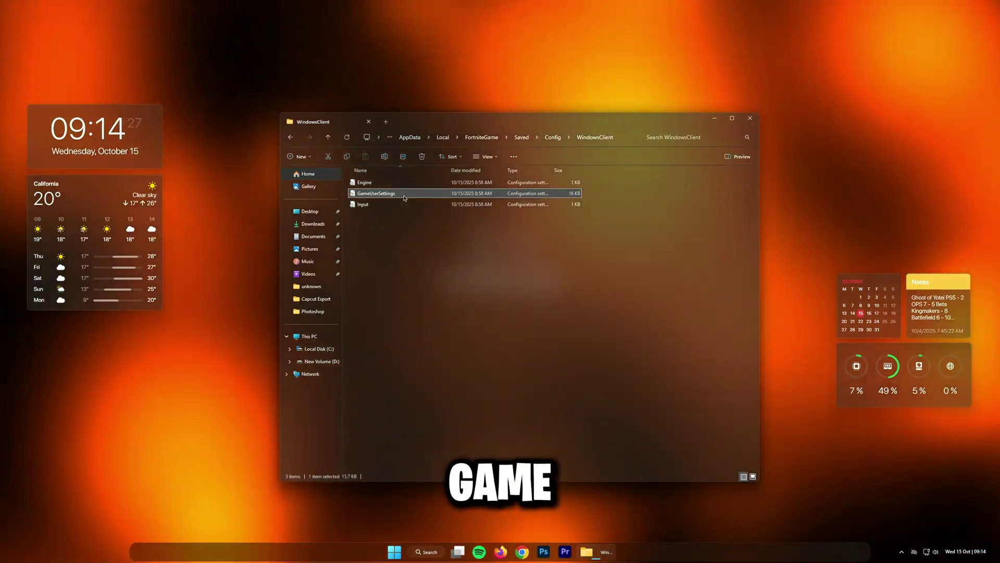
pyautogui.rightClick(395, 196)
pyautogui.moveTo(446, 236)
pyautogui.click(565, 234)
# Step: Change sg.ViewDistanceQuality and the other sg. quality values to 0, keeping ResolutionQuality at 75
pyautogui.scroll(-20, 565, 239)
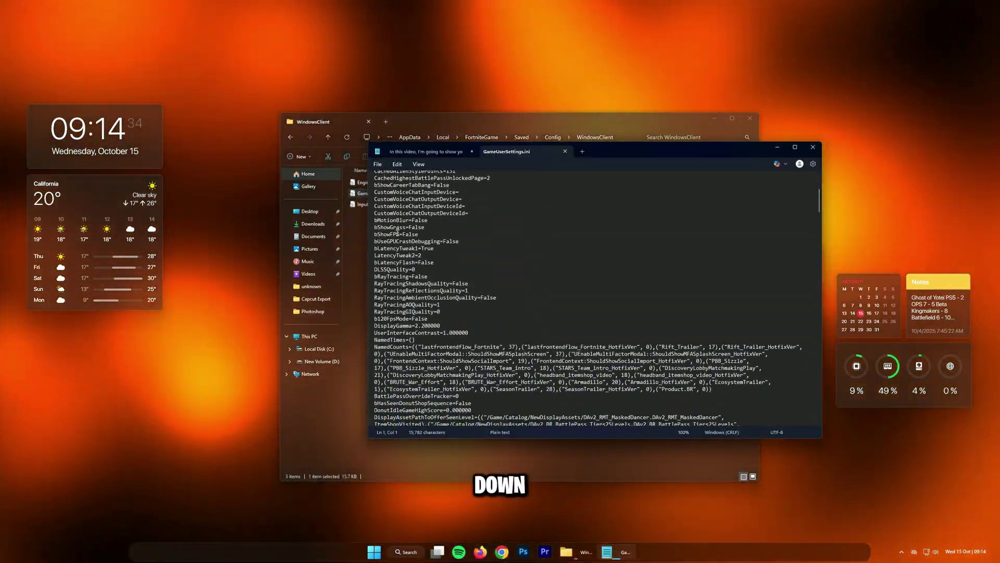
pyautogui.moveTo(375, 242); pyautogui.dragTo(393, 264)
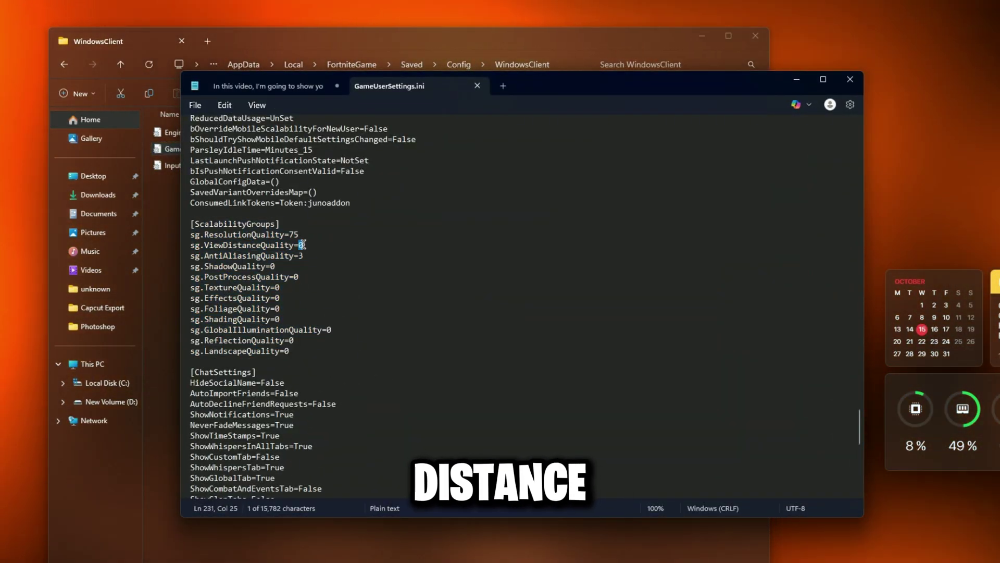
pyautogui.write('0')
pyautogui.doubleClick(302, 256)
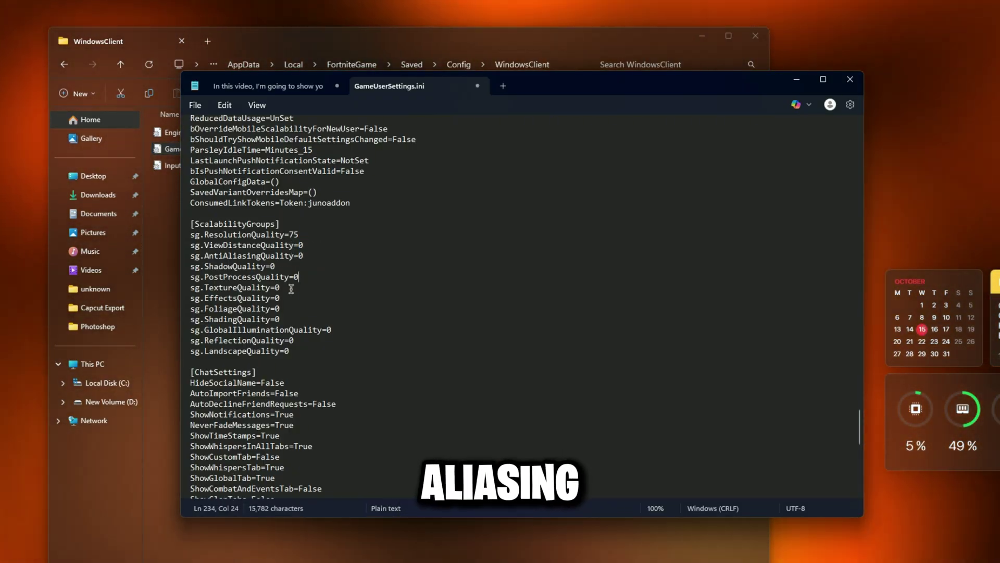
pyautogui.click(281, 288)
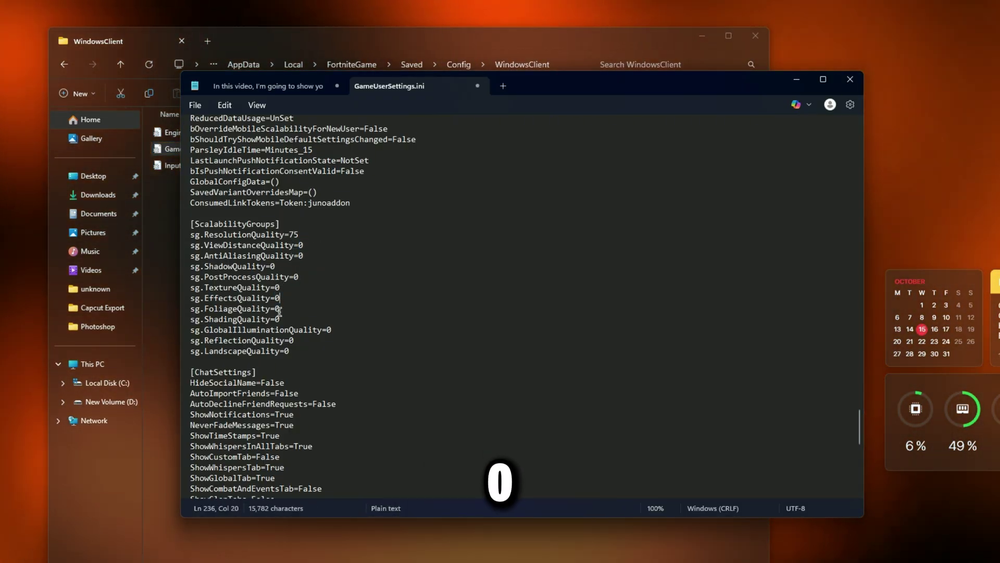
pyautogui.click(280, 319)
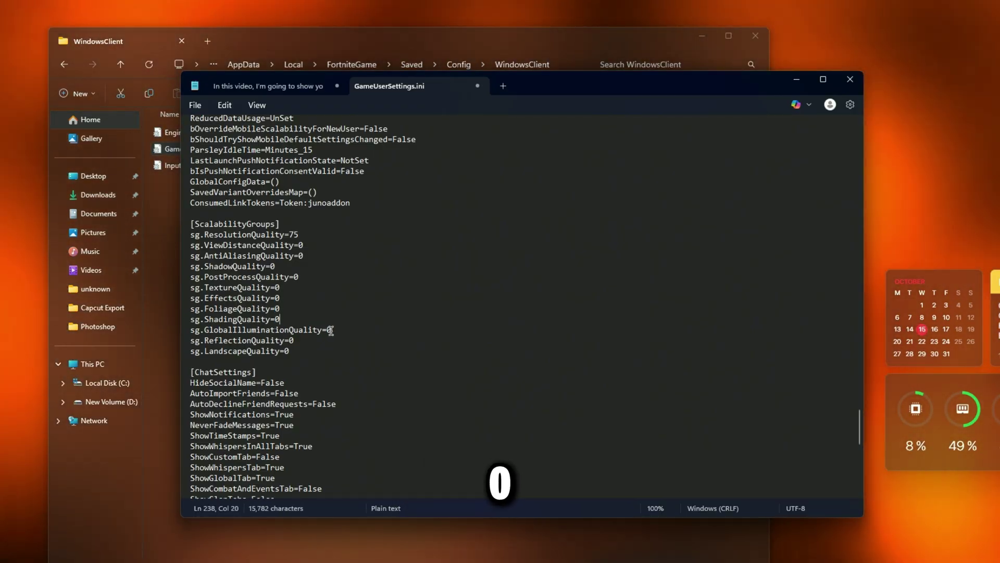
pyautogui.click(330, 330)
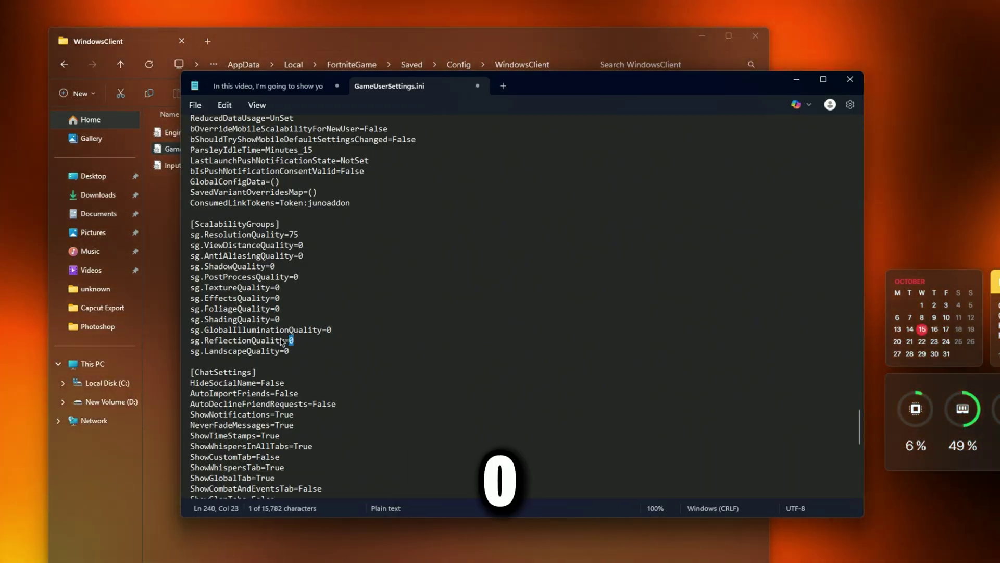
pyautogui.click(289, 351)
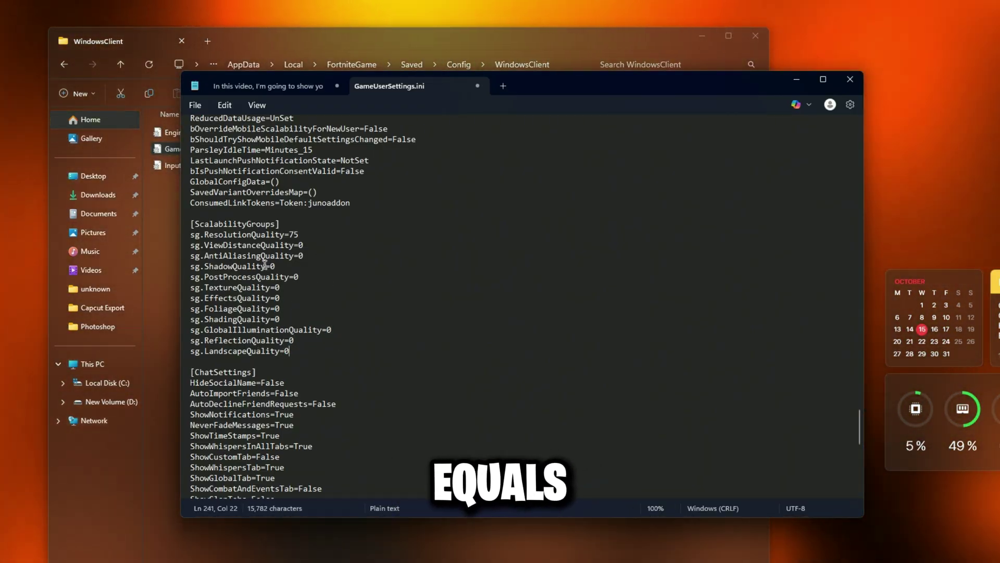
# Step: Scroll through GameUserSettings.ini to review the edited values
pyautogui.scroll(-2, 292, 284)
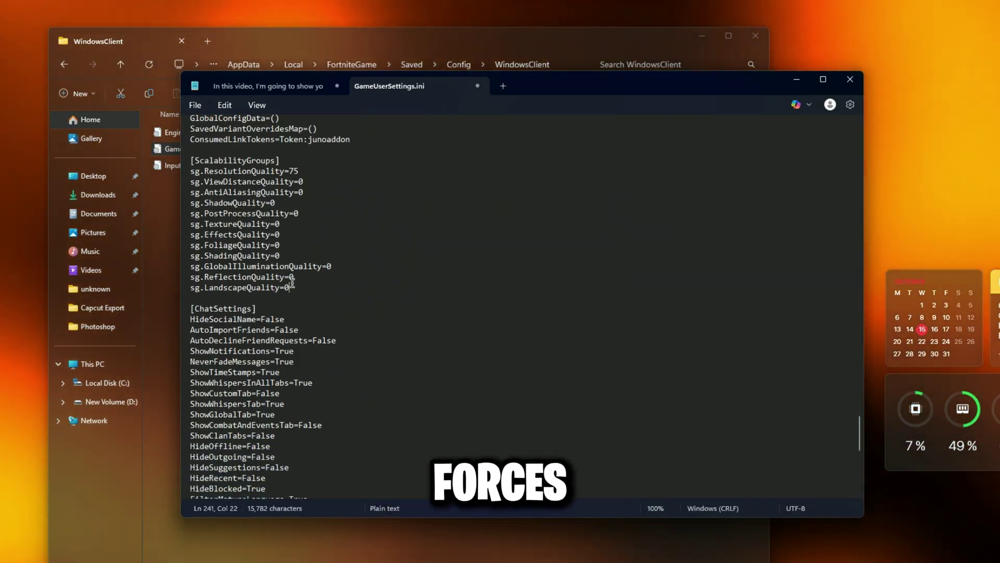
pyautogui.scroll(-12, 292, 283)
pyautogui.scroll(20, 293, 283)
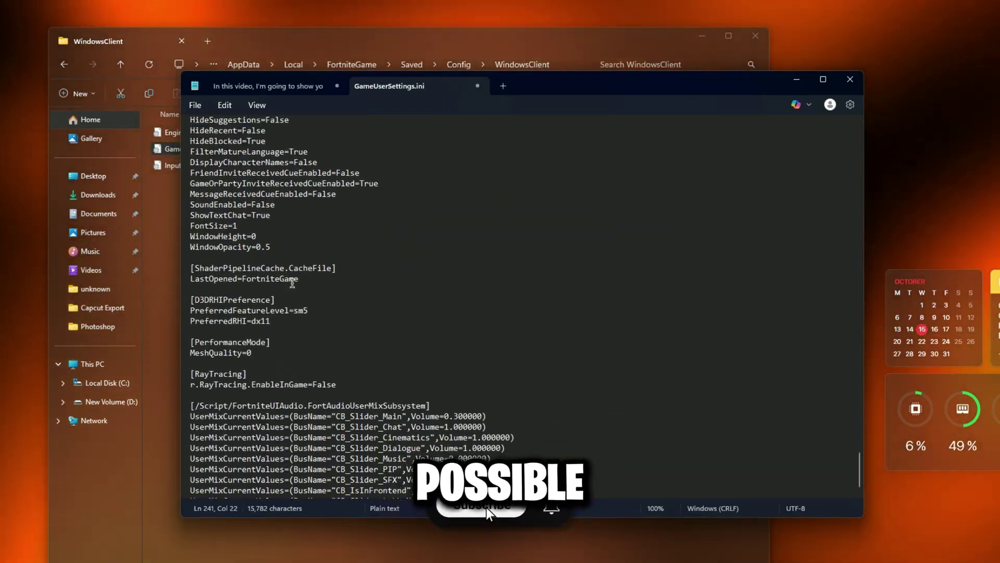
pyautogui.scroll(3, 293, 283)
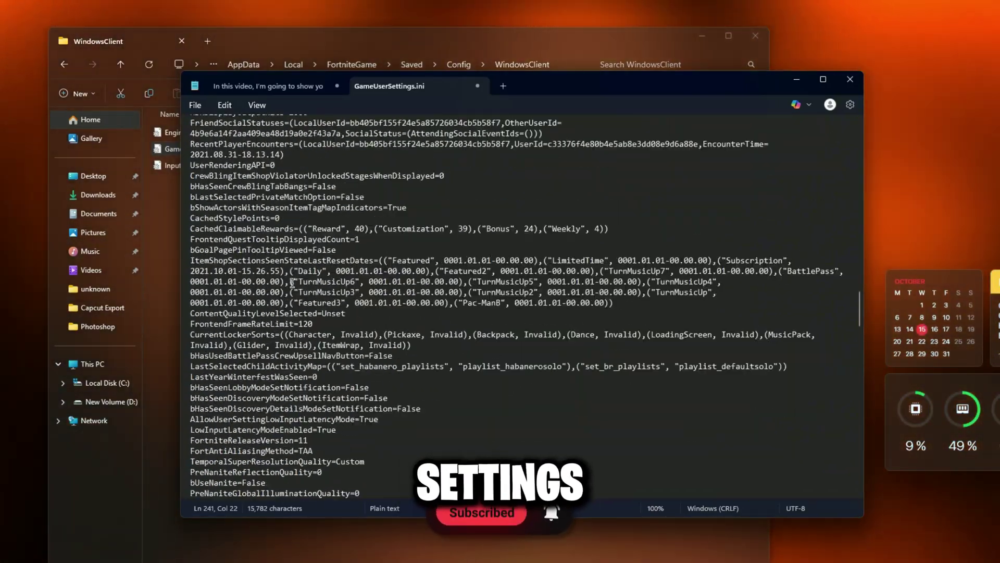
pyautogui.scroll(3, 293, 283)
pyautogui.scroll(7, 292, 283)
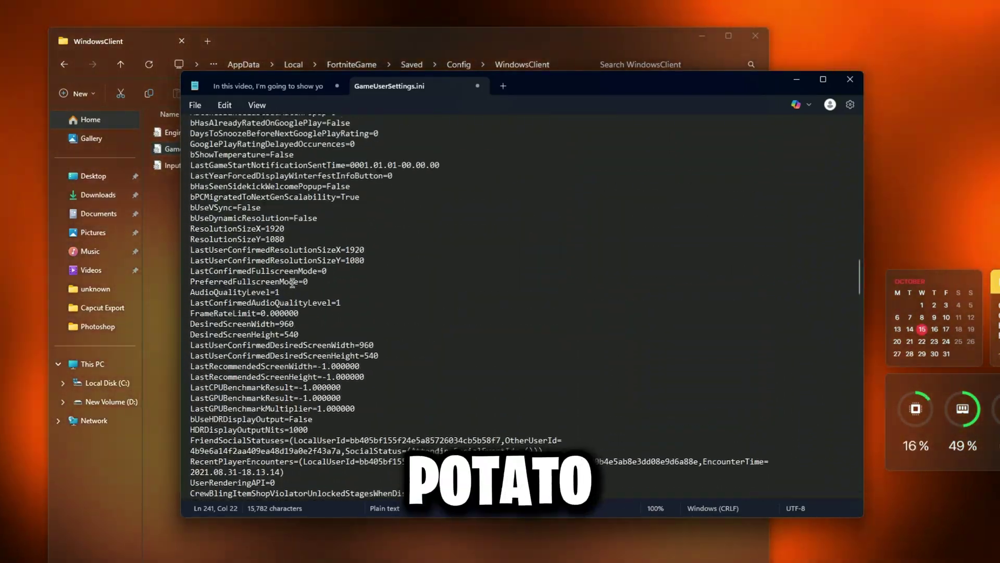
pyautogui.scroll(2, 293, 282)
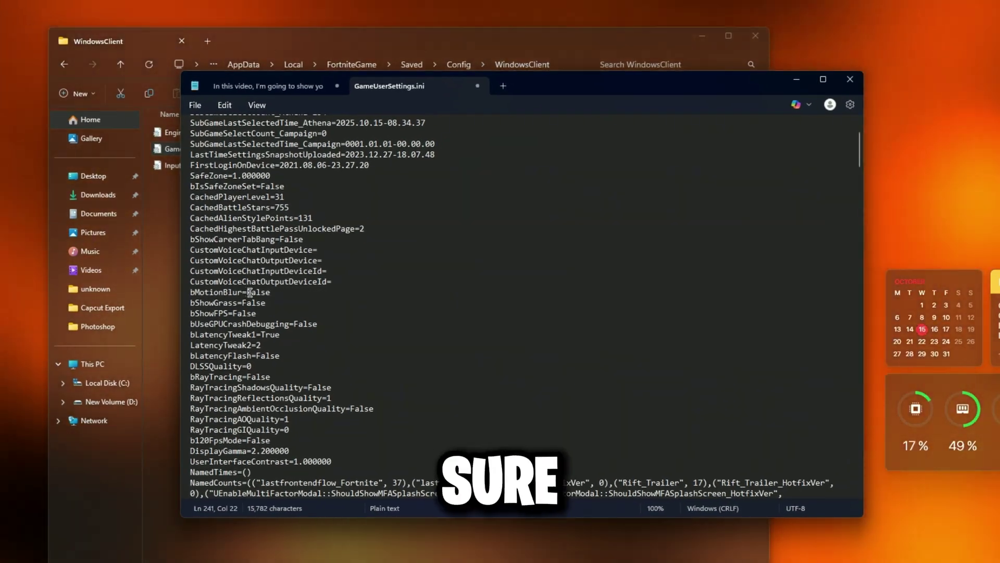
# Step: Change bShowFPS from False to True in GameUserSettings.ini
pyautogui.doubleClick(249, 292)
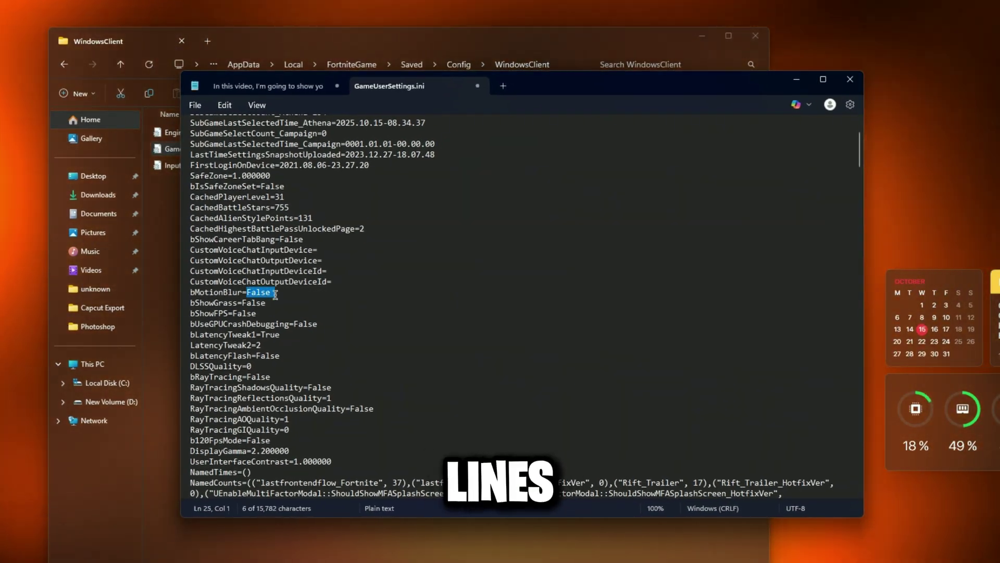
pyautogui.doubleClick(261, 305)
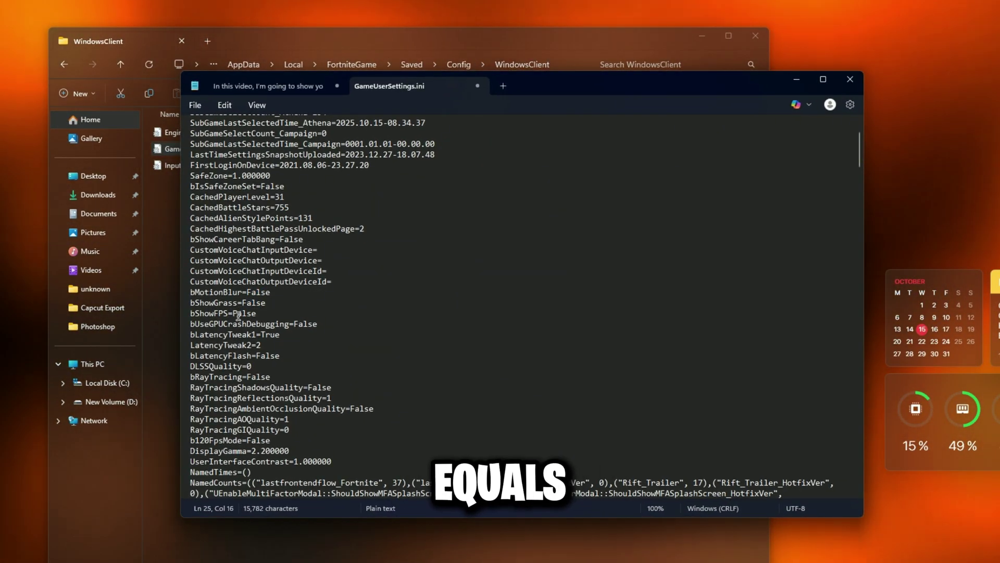
pyautogui.doubleClick(245, 313)
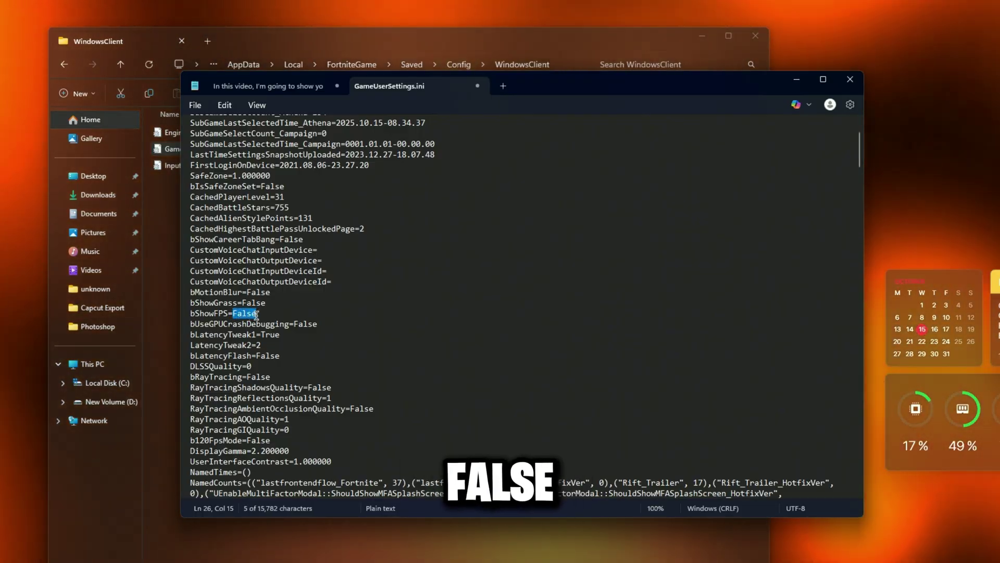
pyautogui.write('True')
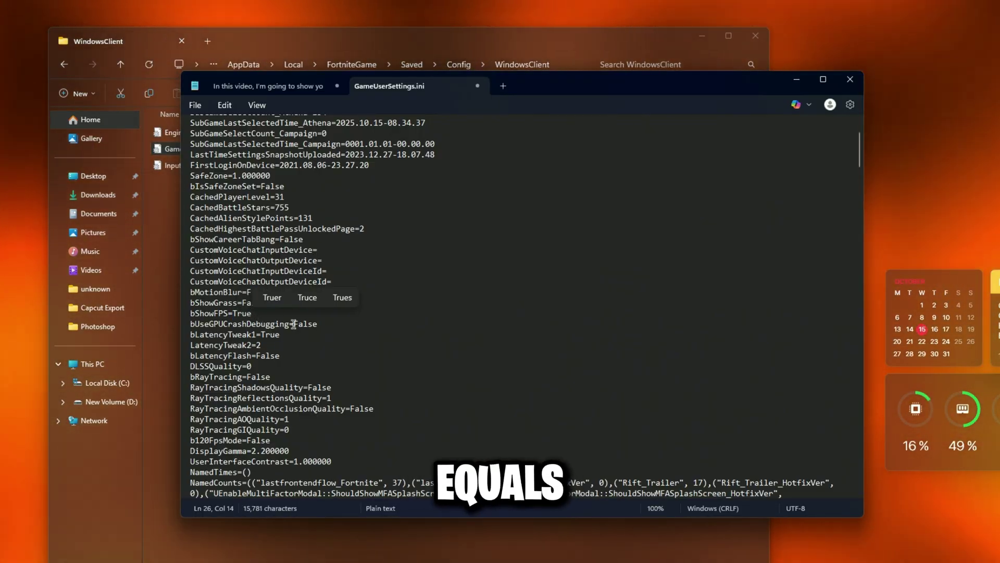
pyautogui.click(303, 324)
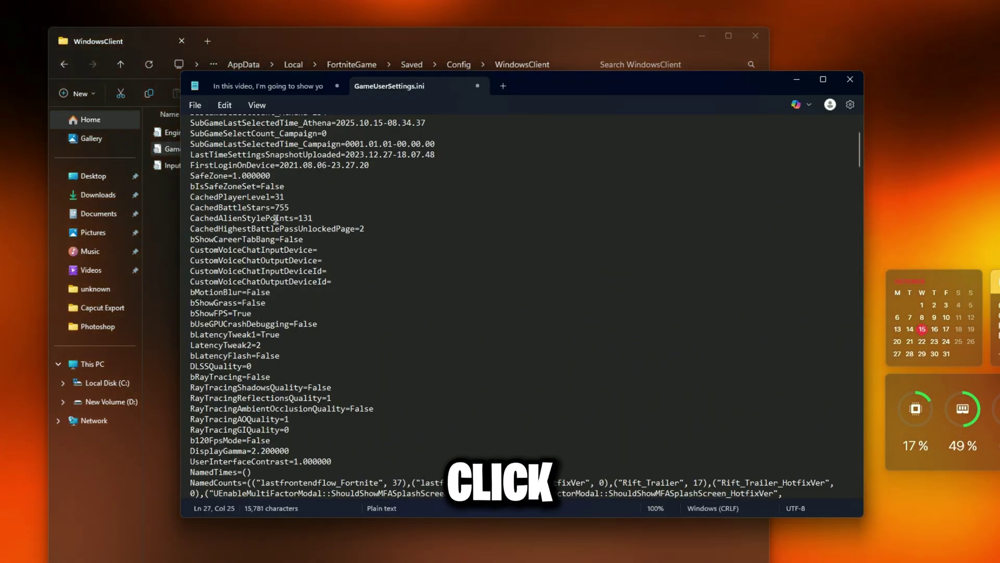
# Step: Save GameUserSettings.ini and close Notepad
pyautogui.click(196, 106)
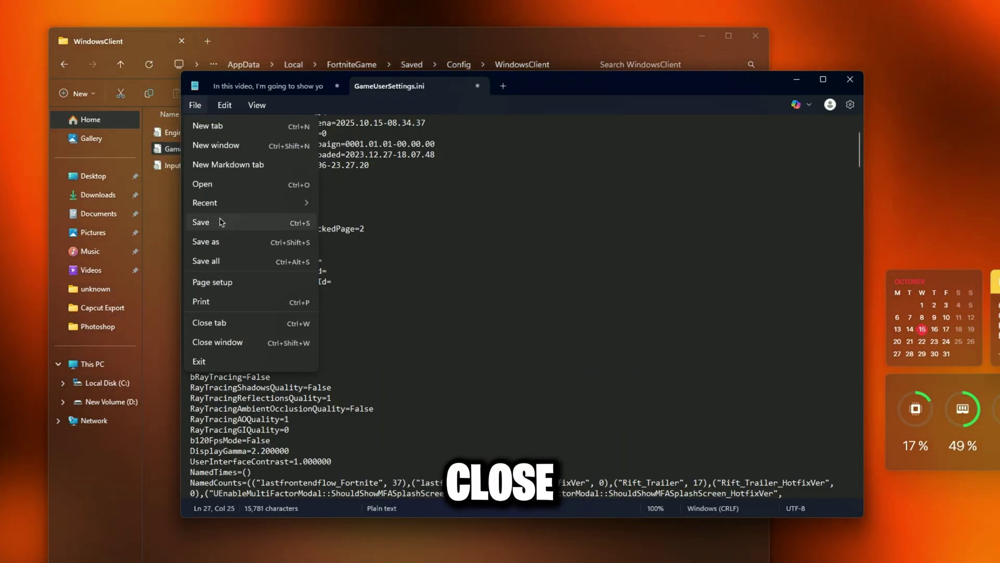
pyautogui.click(223, 220)
pyautogui.click(850, 79)
# Step: Tick Read-only in the GameUserSettings file's Properties and confirm with OK
pyautogui.rightClick(242, 149)
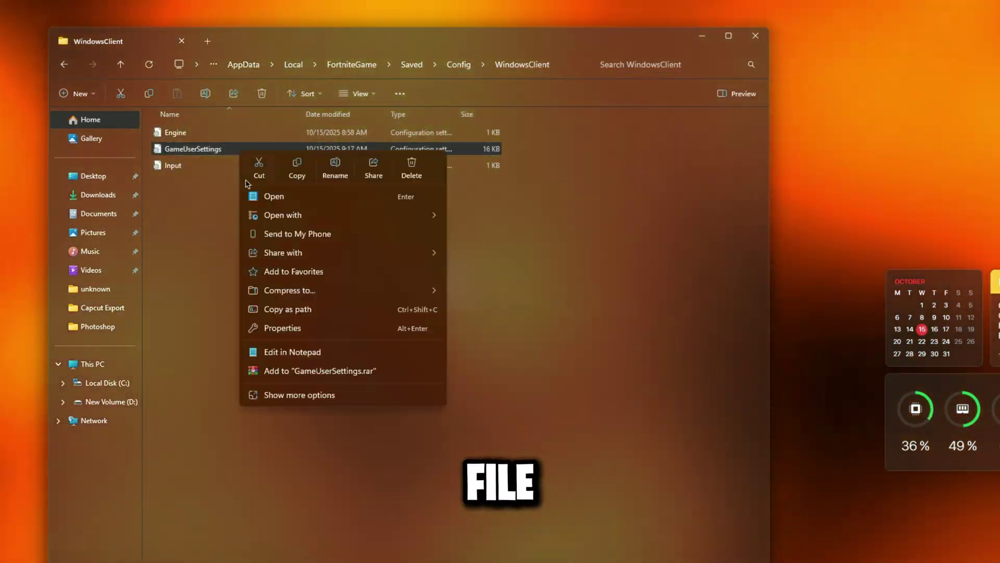
pyautogui.click(284, 326)
pyautogui.click(302, 373)
pyautogui.click(347, 440)
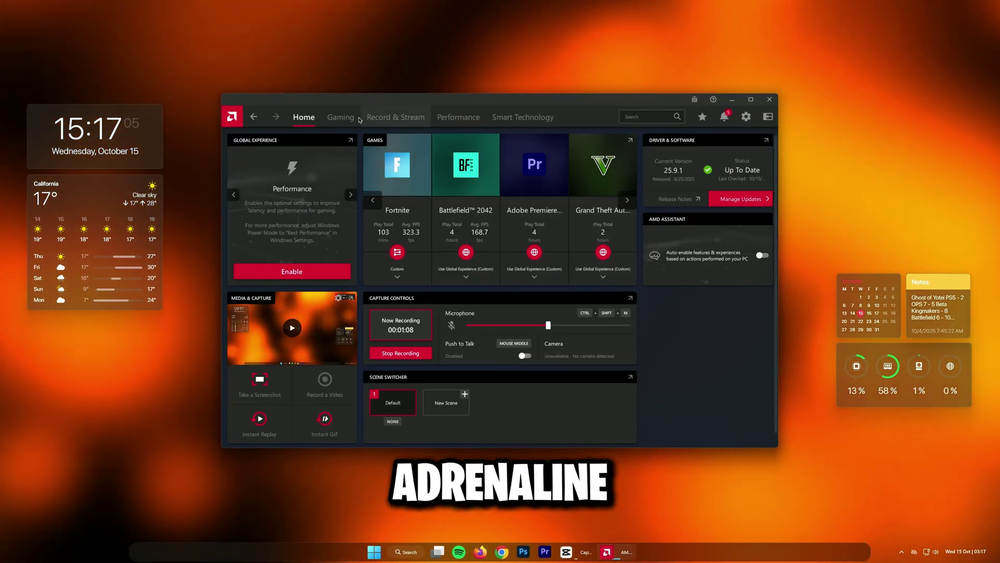
# Step: Enable Radeon Anti-Lag in Fortnite's Adrenalin game profile, declining the Radeon Chill prompt
pyautogui.click(357, 118)
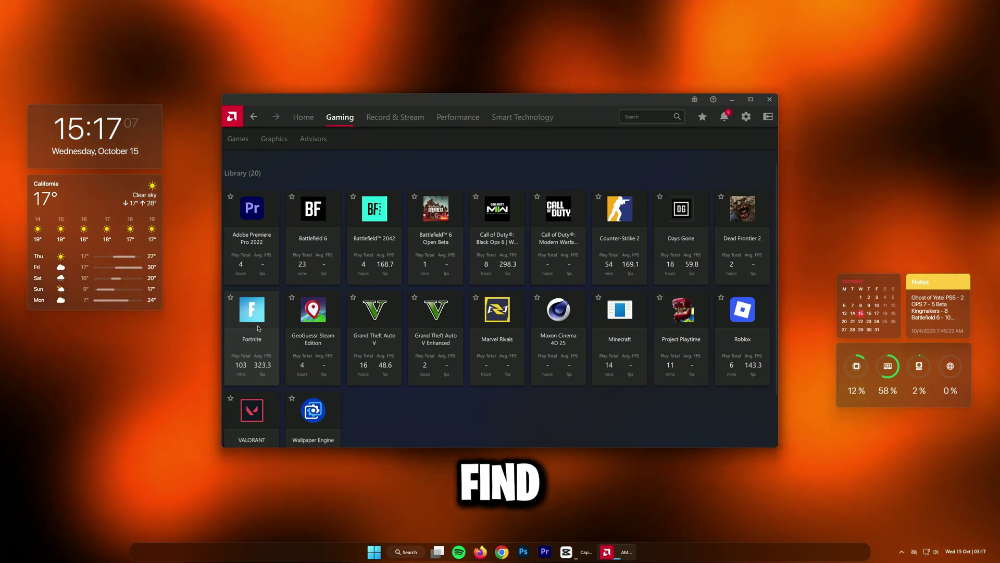
pyautogui.click(258, 328)
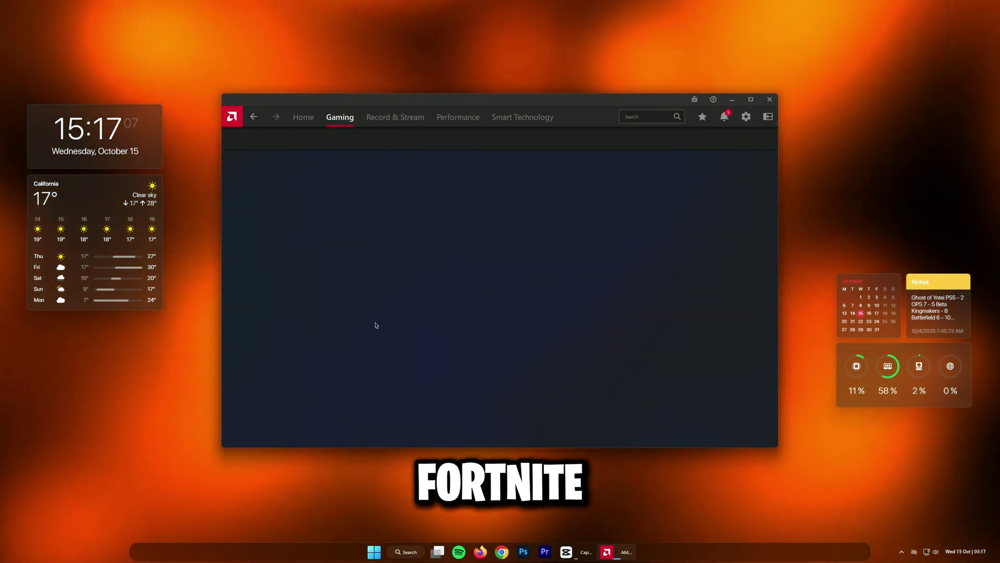
pyautogui.scroll(-5, 463, 300)
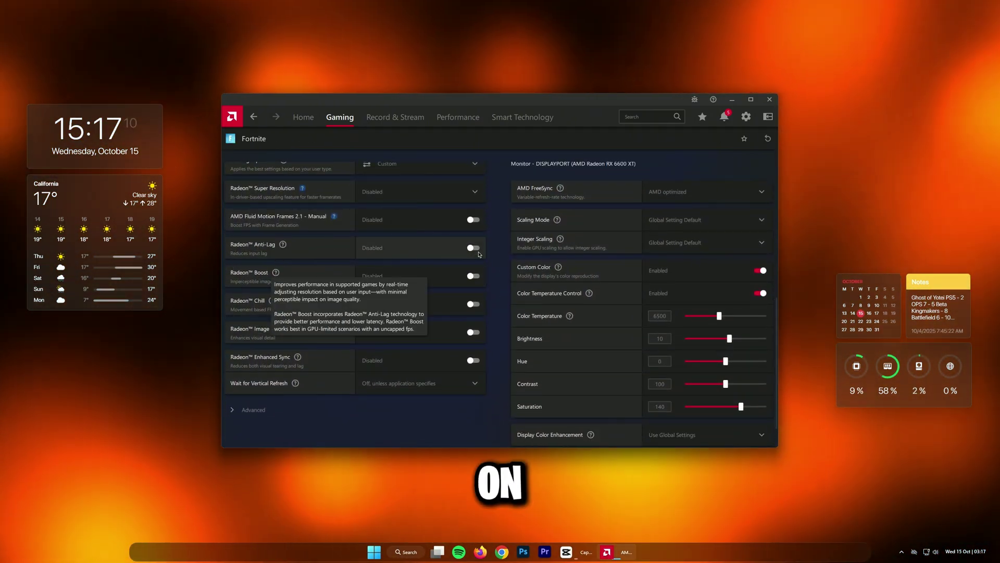
pyautogui.click(476, 248)
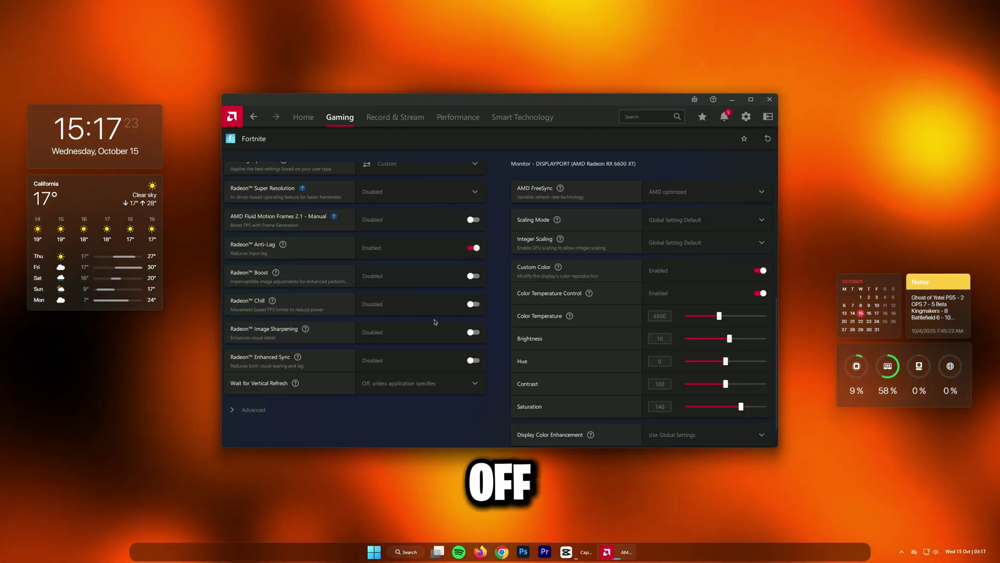
pyautogui.click(473, 303)
pyautogui.click(464, 310)
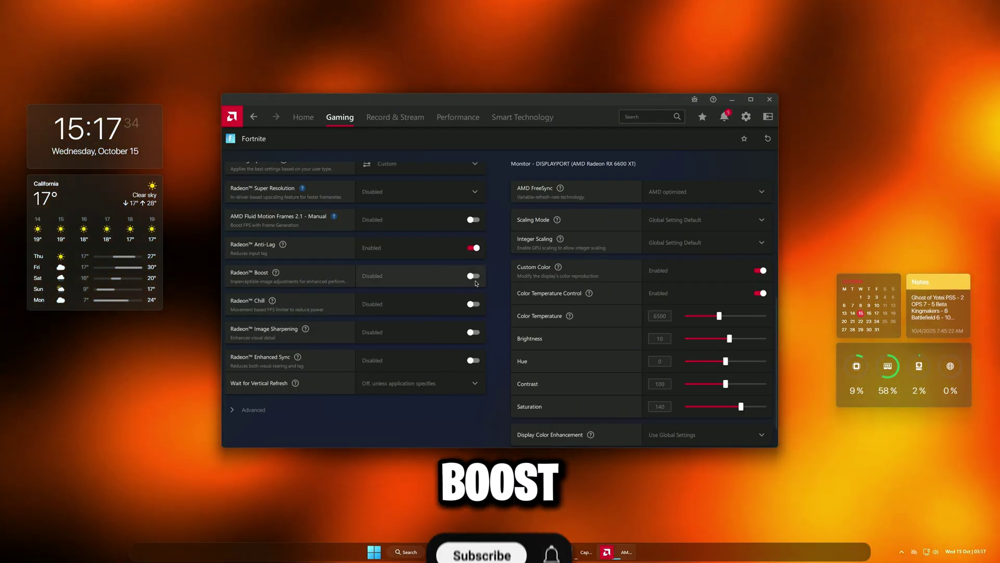
# Step: Turn on Radeon Boost for Fortnite with Performance Mode set to Performance
pyautogui.click(473, 277)
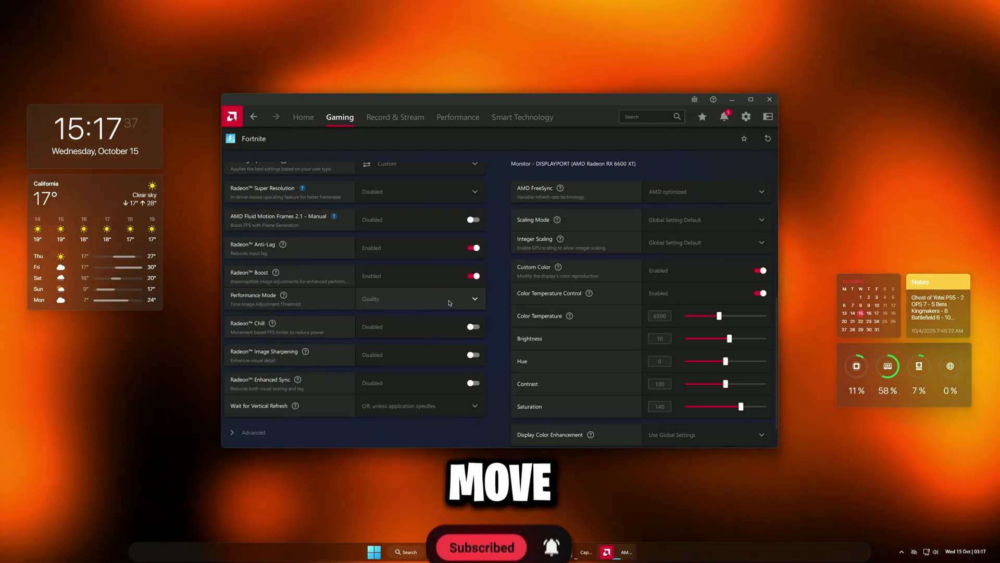
pyautogui.click(417, 299)
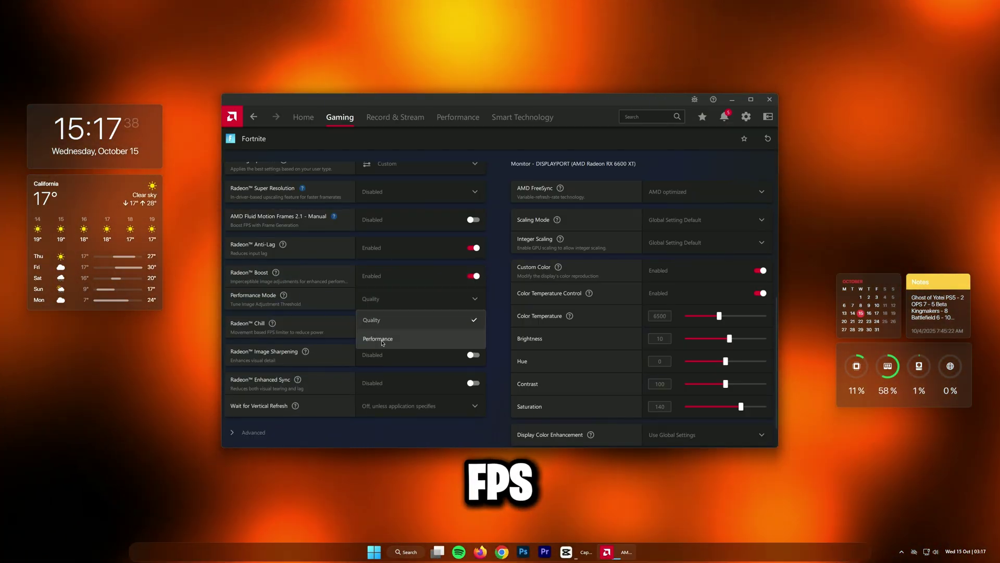
pyautogui.click(415, 338)
# Step: Enable Radeon Image Sharpening and lower Sharpness from 50 to 10%
pyautogui.scroll(-1, 417, 319)
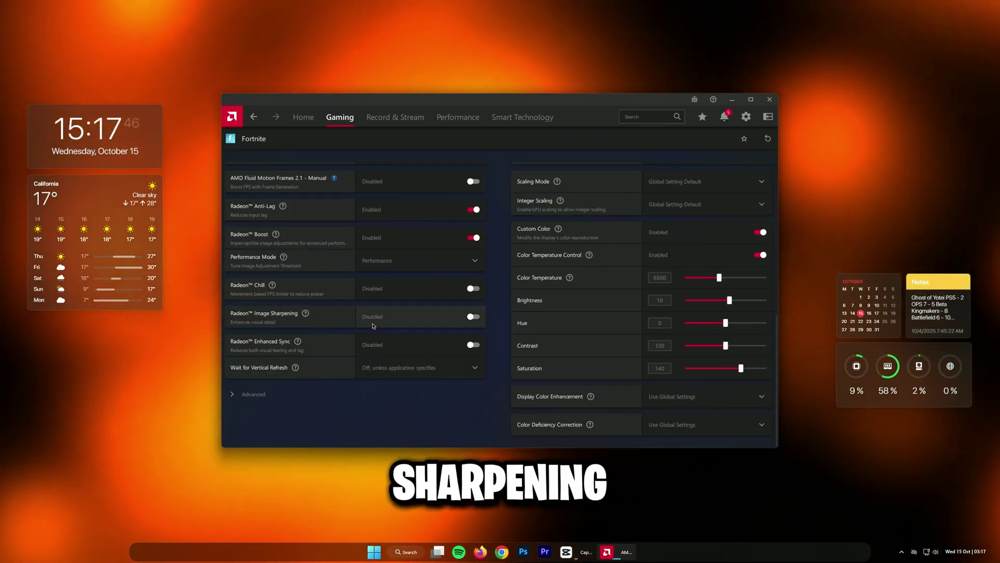
pyautogui.click(422, 317)
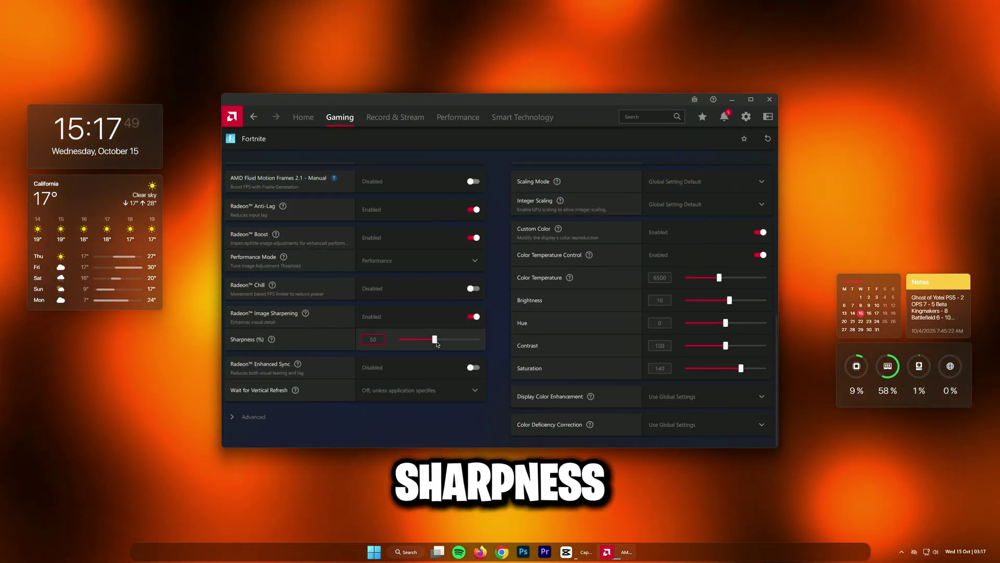
pyautogui.moveTo(434, 339); pyautogui.dragTo(394, 343)
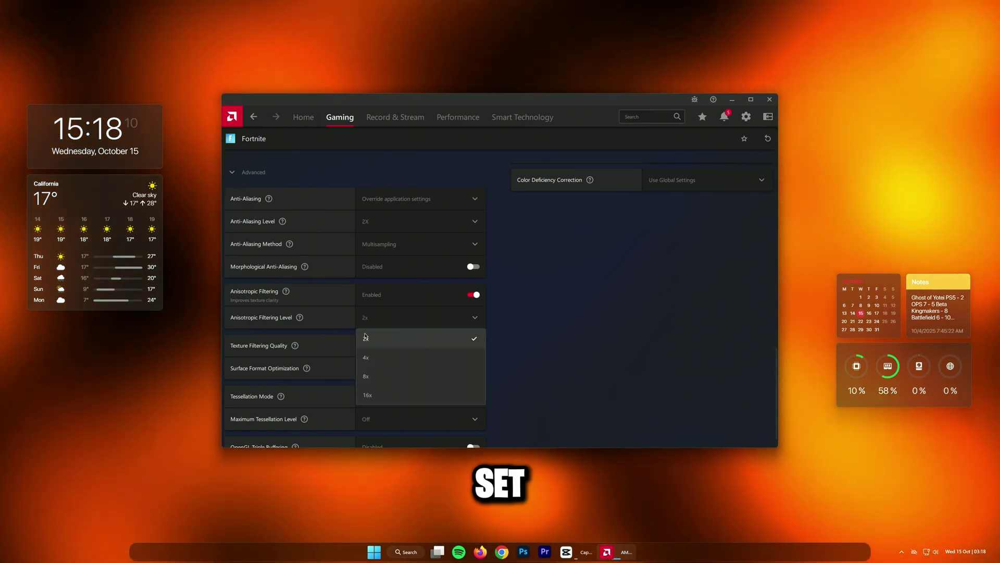
# Step: Keep Anisotropic Filtering Level at 2x and review the Texture Filtering Quality choices
pyautogui.click(373, 342)
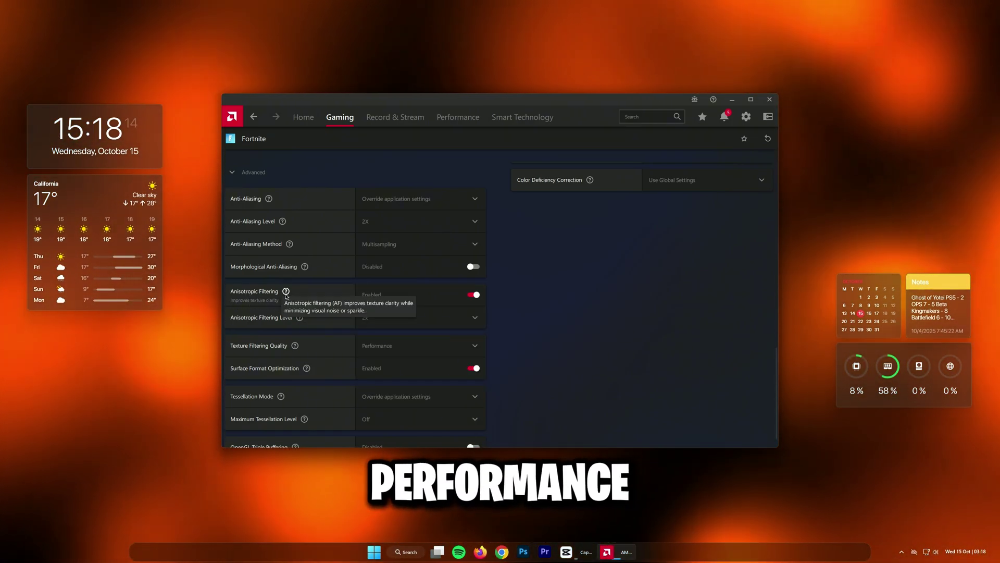
pyautogui.click(378, 346)
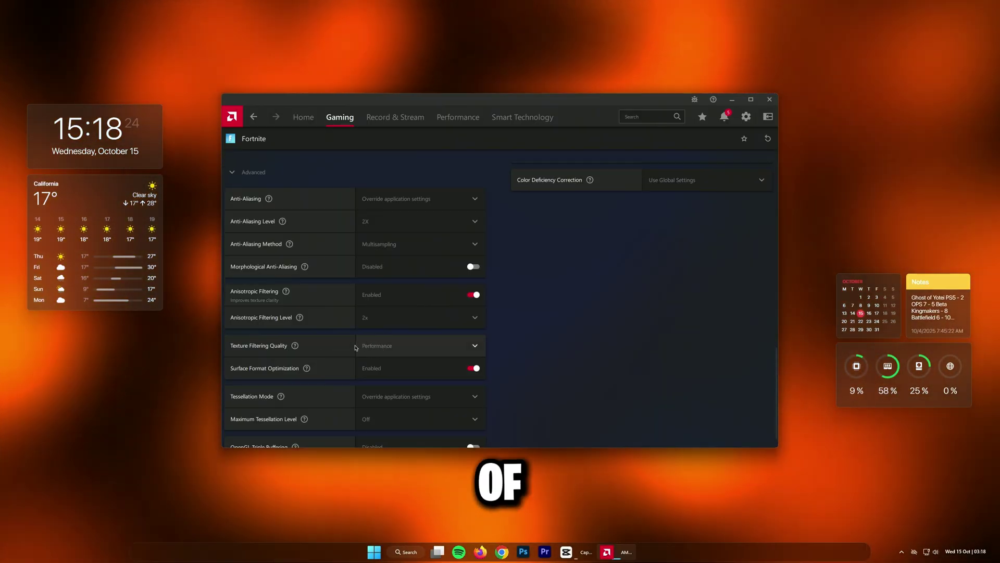
pyautogui.scroll(5, 380, 352)
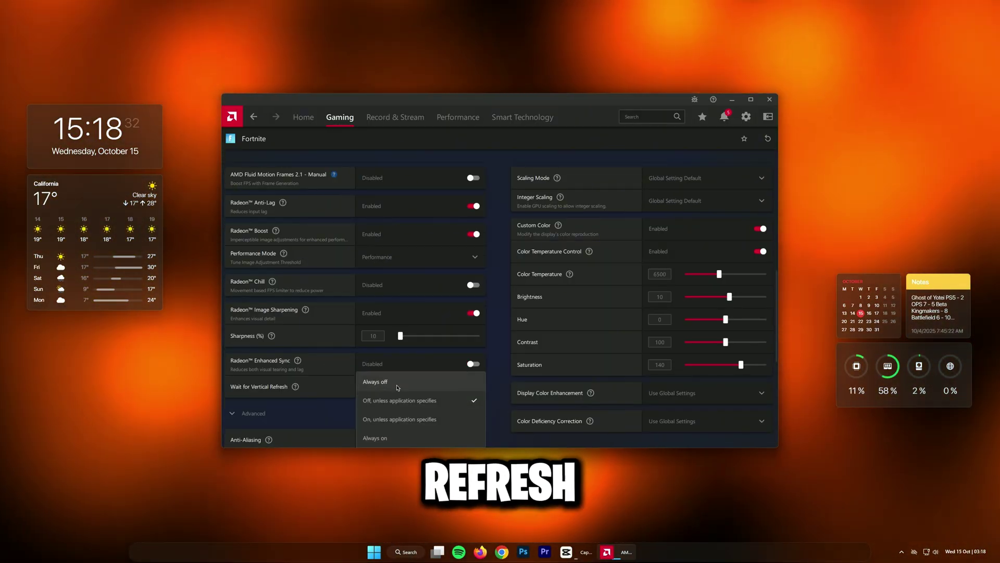